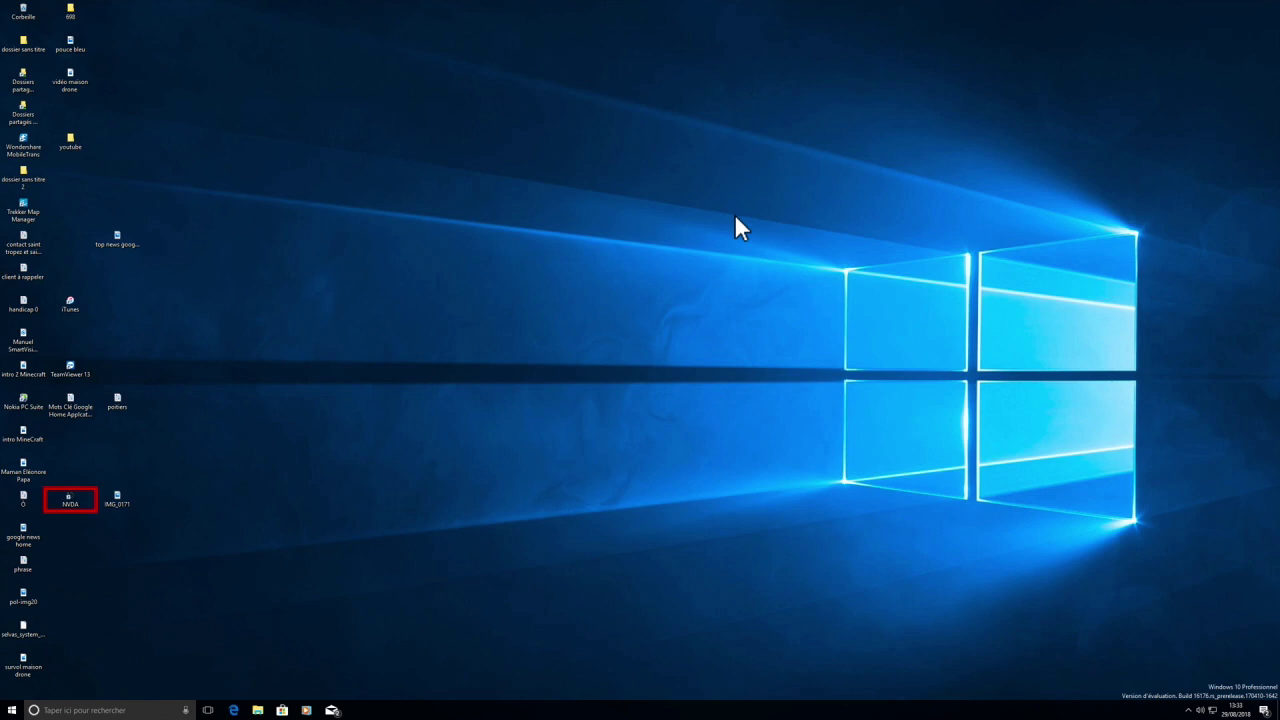
Open a File Explorer window on Ce PC and maximize it
{"action": "key", "text": "super+e"}
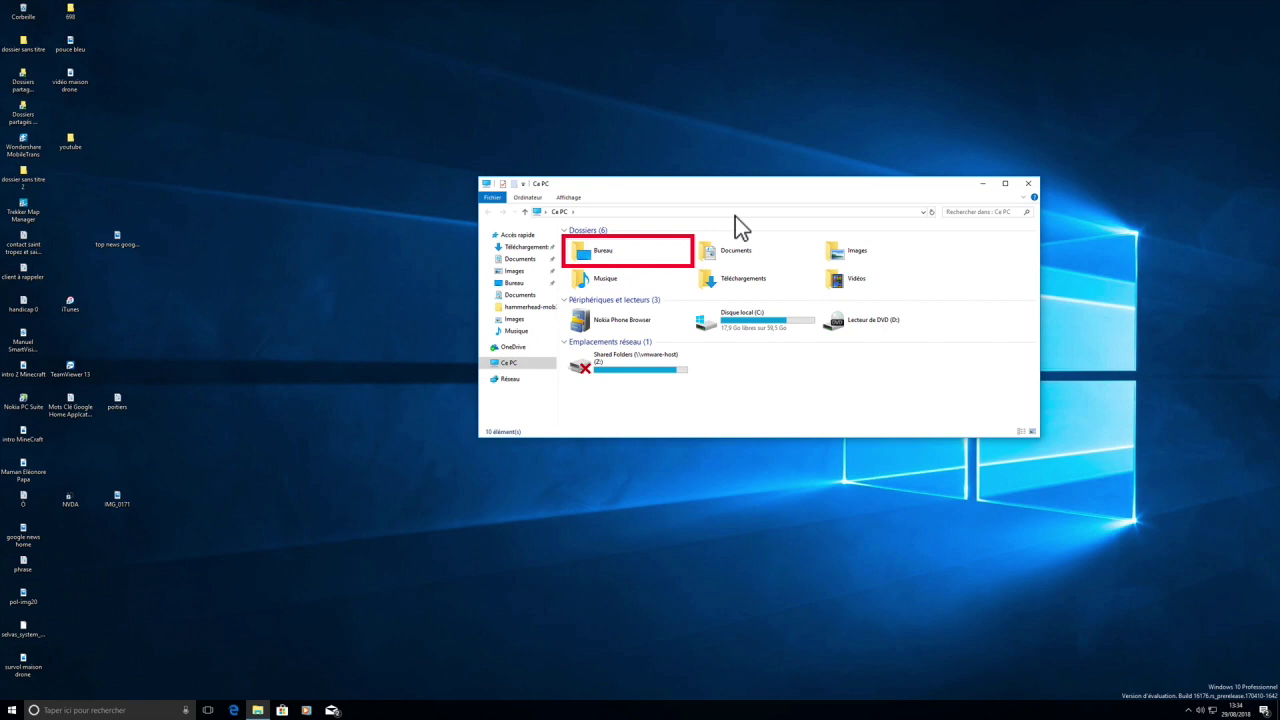
{"action": "key", "text": "alt+space"}
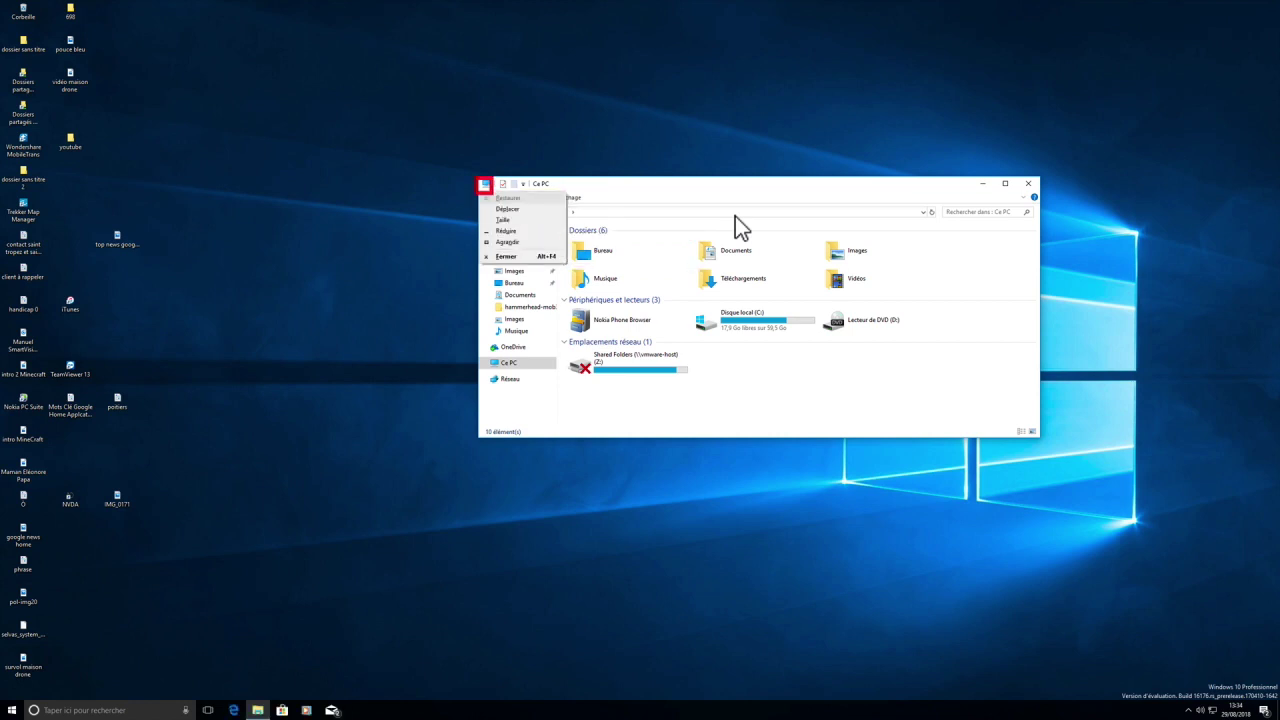
{"action": "key", "text": "g"}
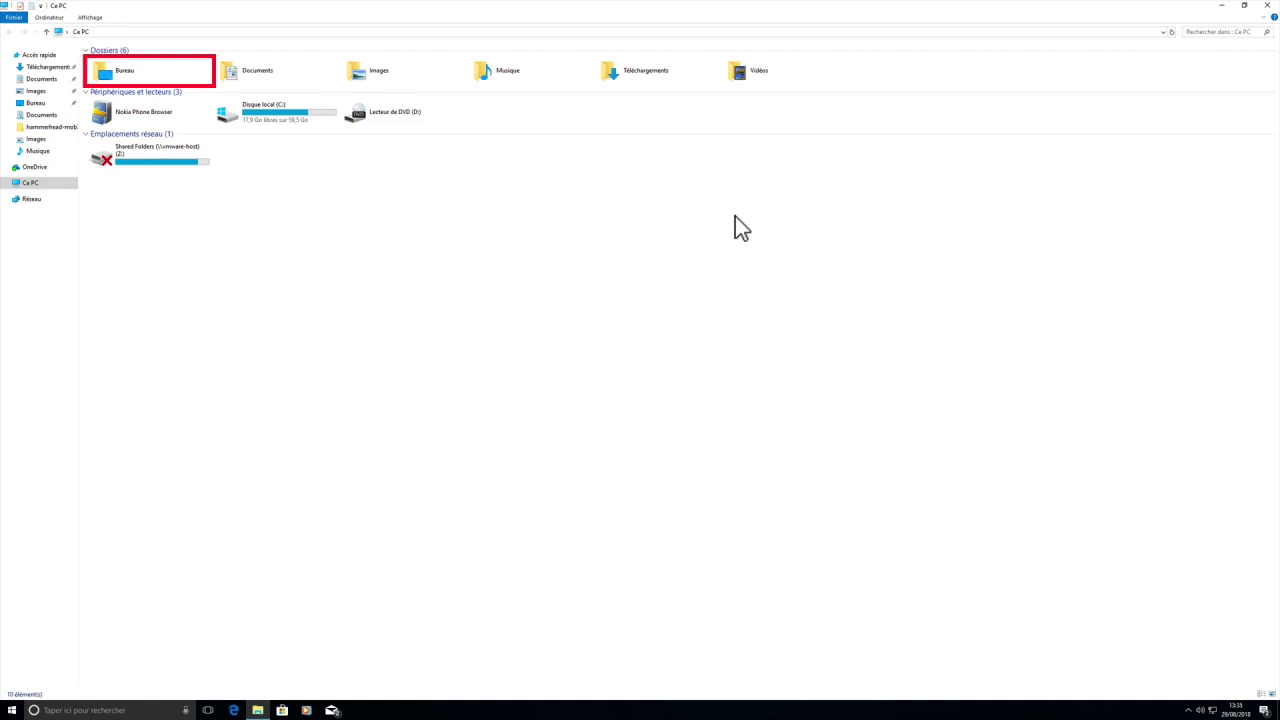
Open the folder and search options and bring up the Affichage settings
{"action": "key", "text": "alt+f"}
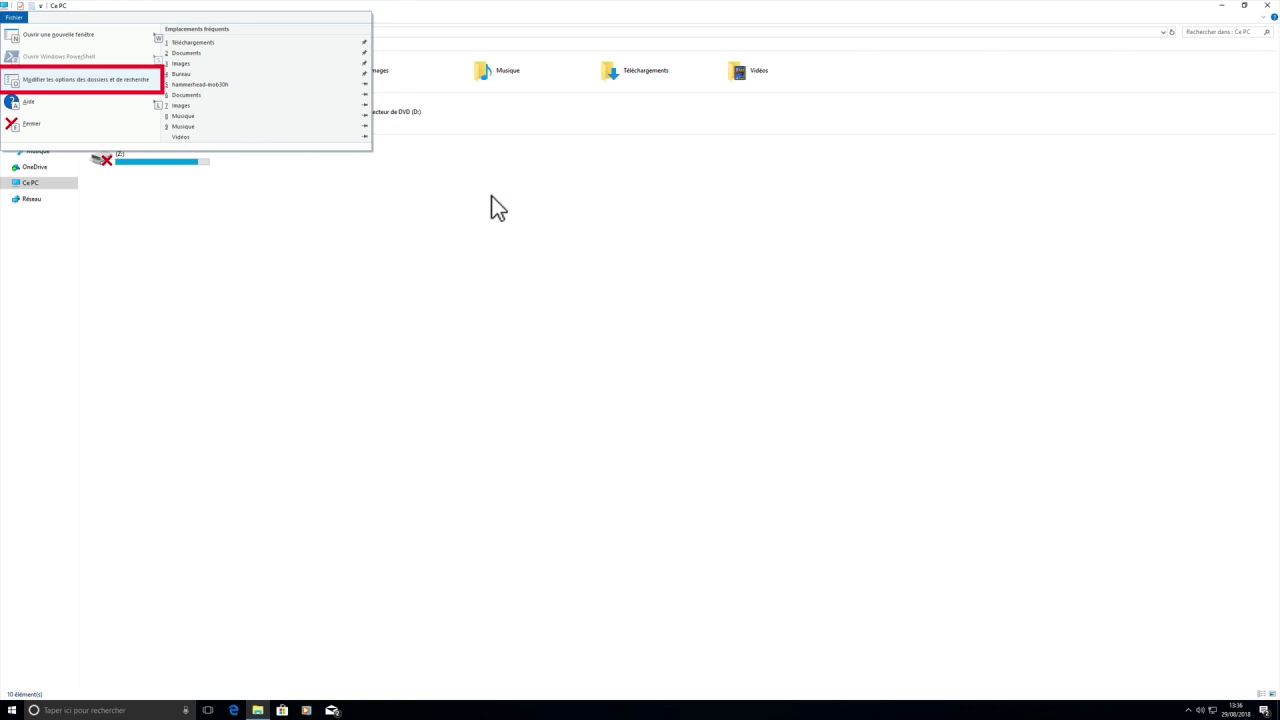
{"action": "key", "text": "o"}
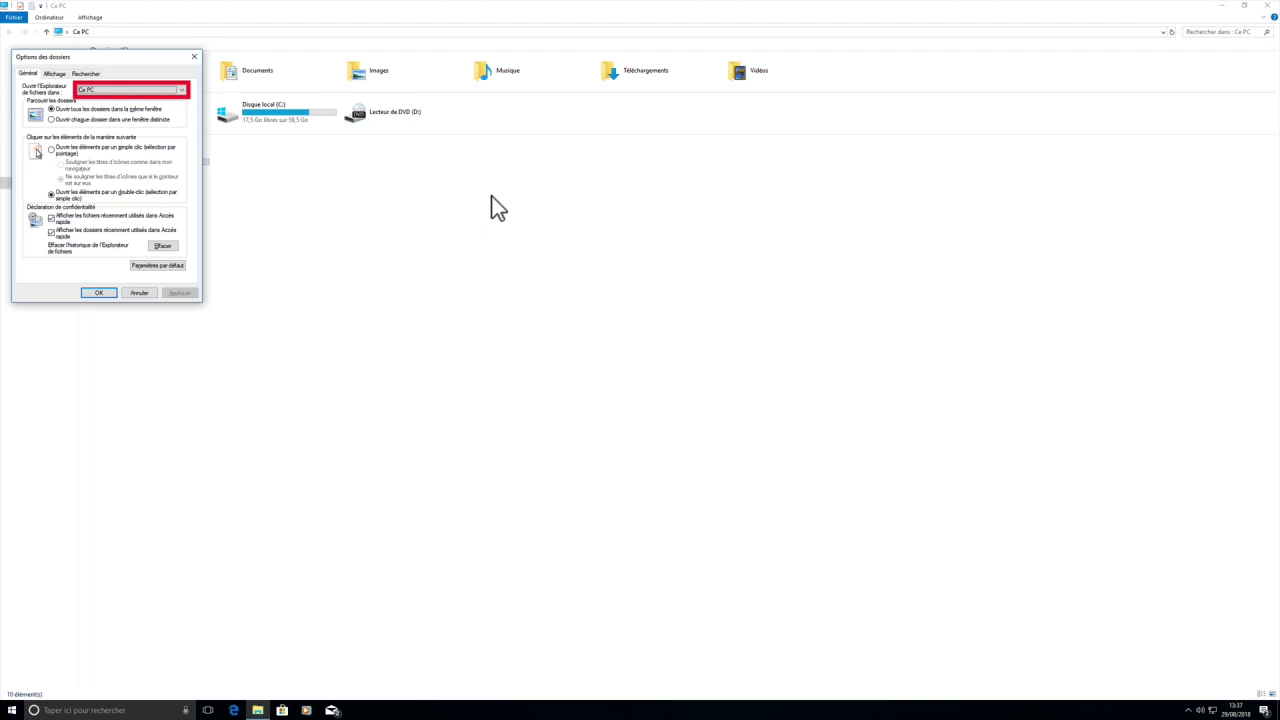
{"action": "key", "text": "ctrl+Tab"}
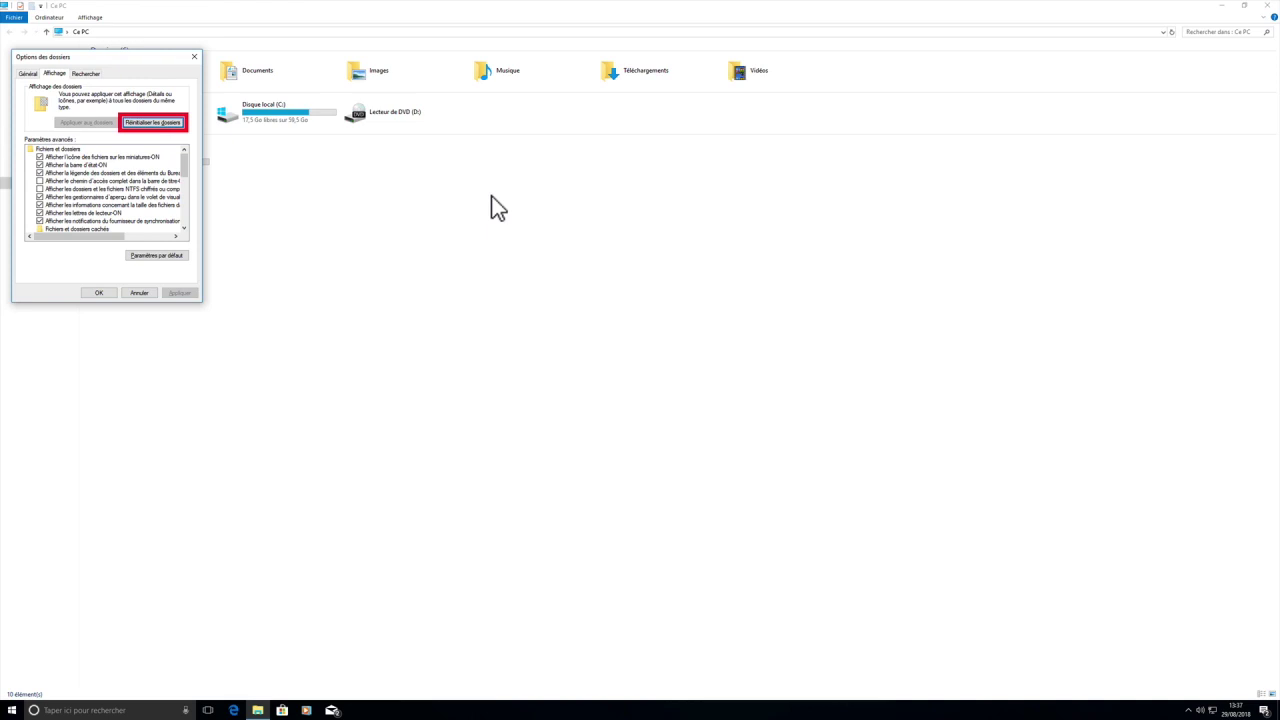
{"action": "key", "text": "ctrl+shift+Tab"}
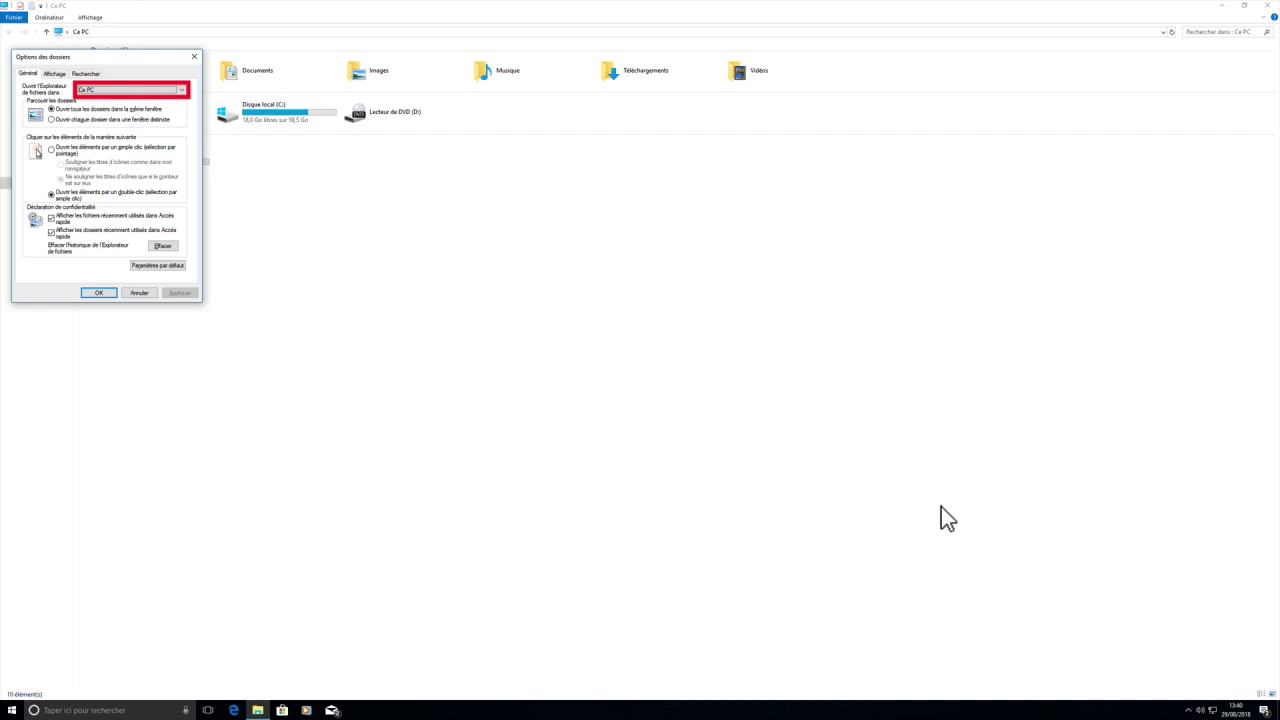
{"action": "key", "text": "ctrl+Tab"}
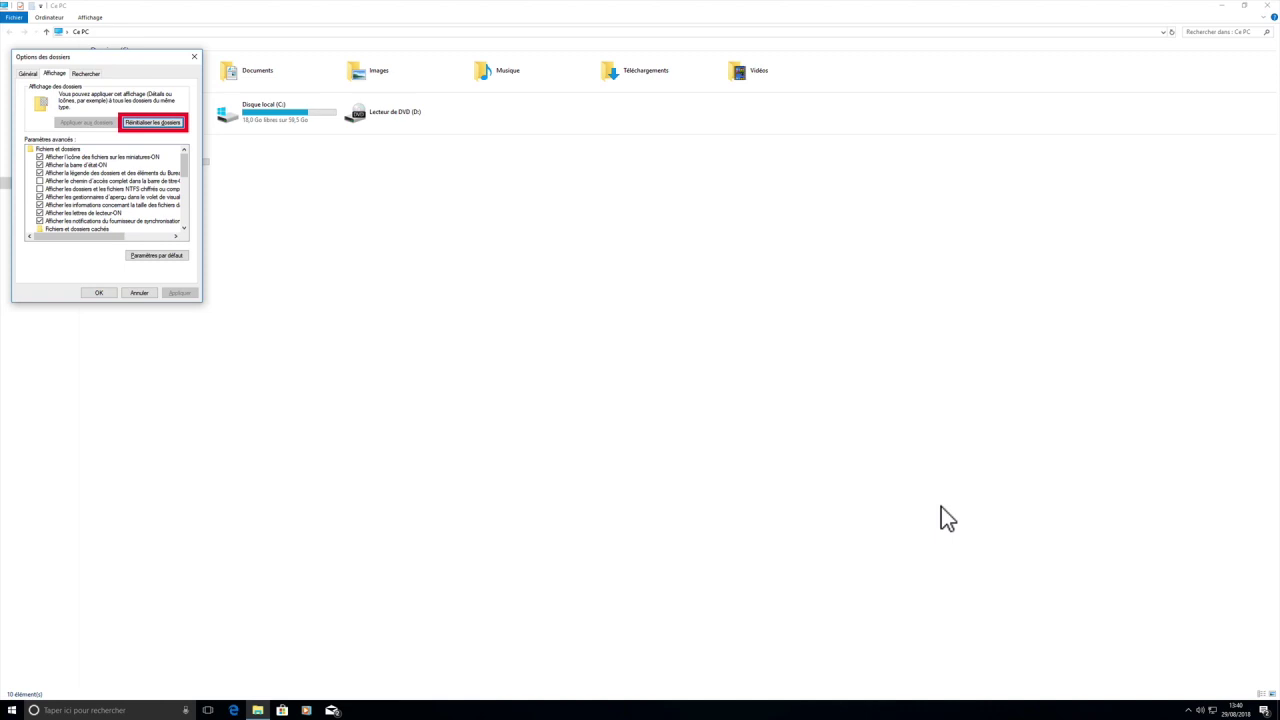
Turn off "Masquer les extensions des fichiers dont le type est connu" in the advanced folder settings
{"action": "key", "text": "Tab"}
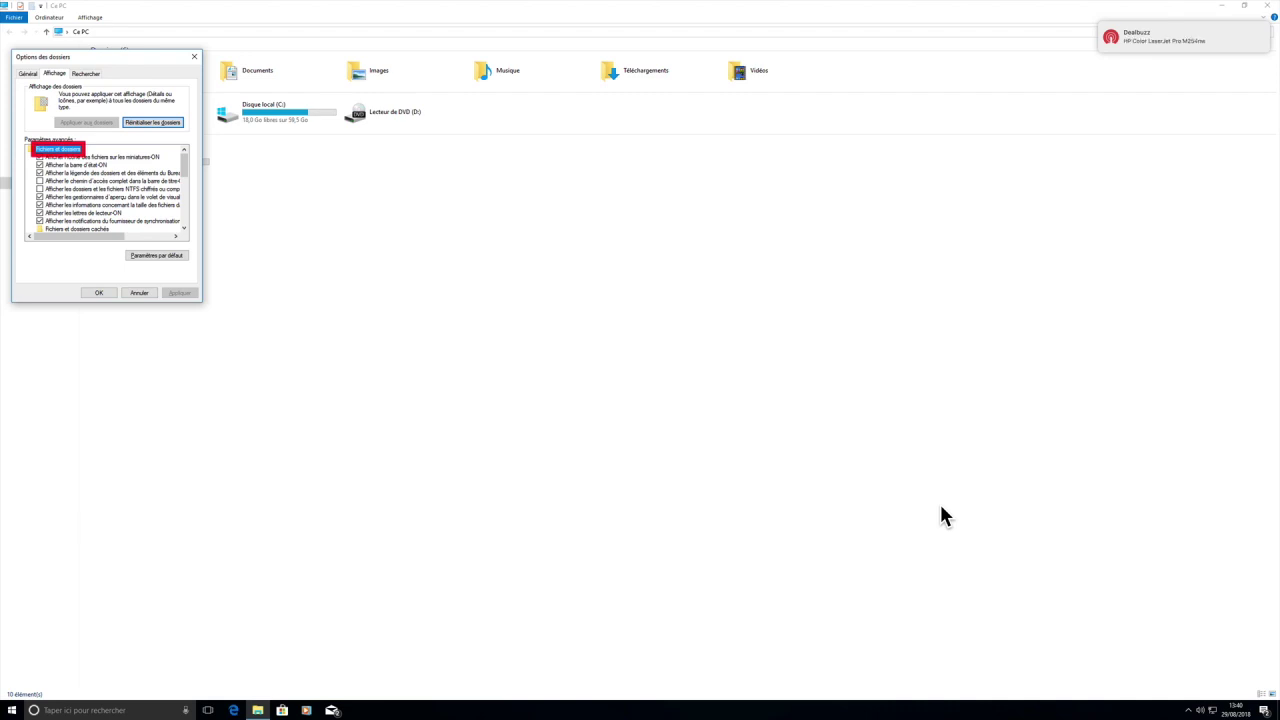
{"action": "key", "text": "Down"}
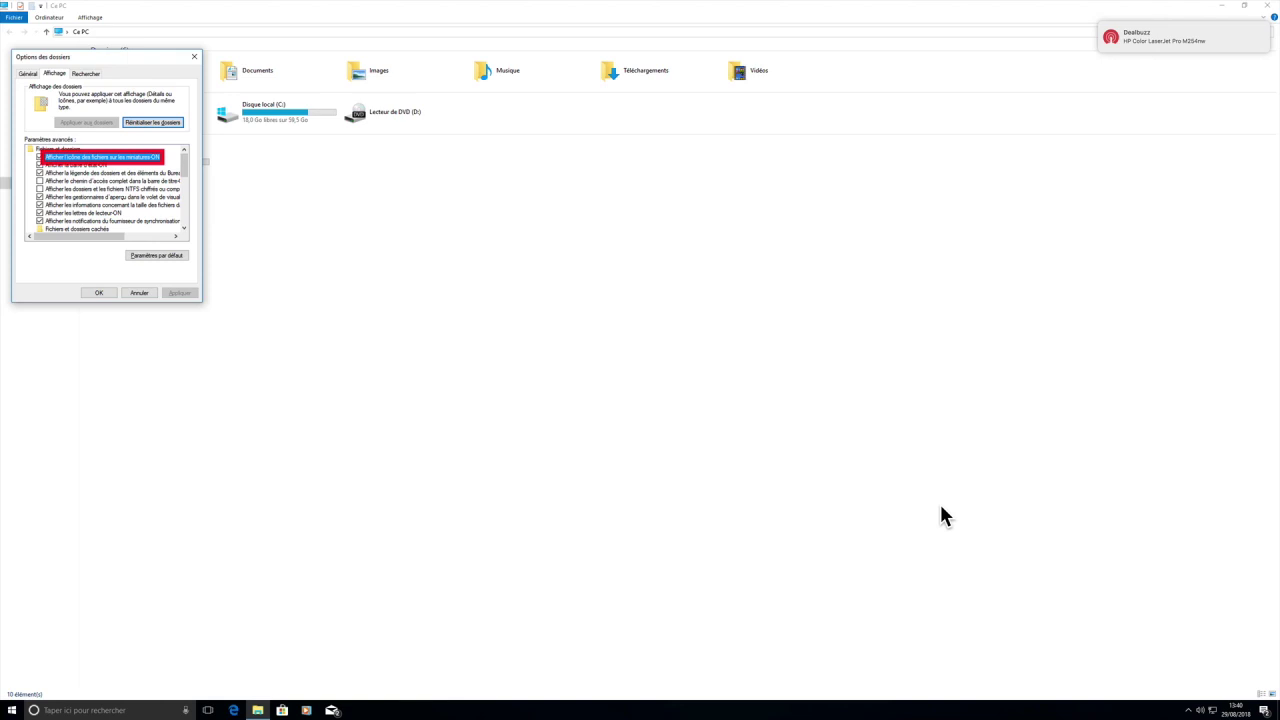
{"action": "key", "text": "Down"}
{"action": "key", "text": "Down"}
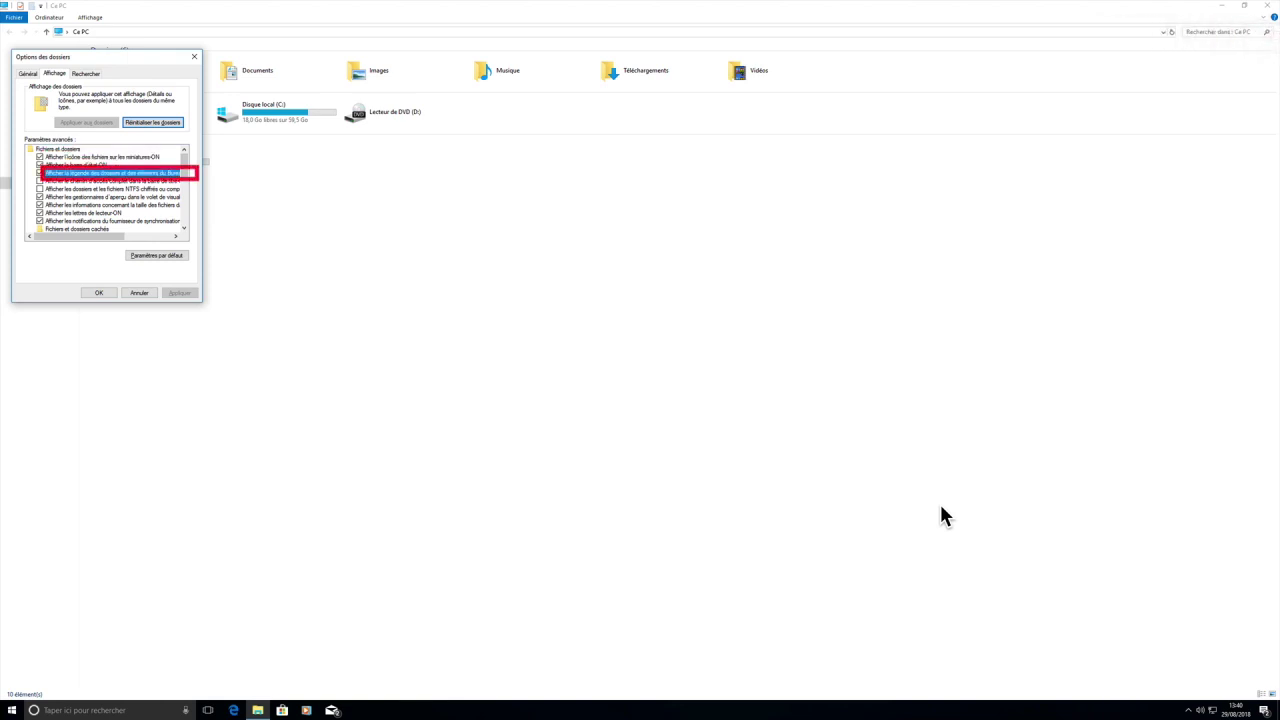
{"action": "key", "text": "Down"}
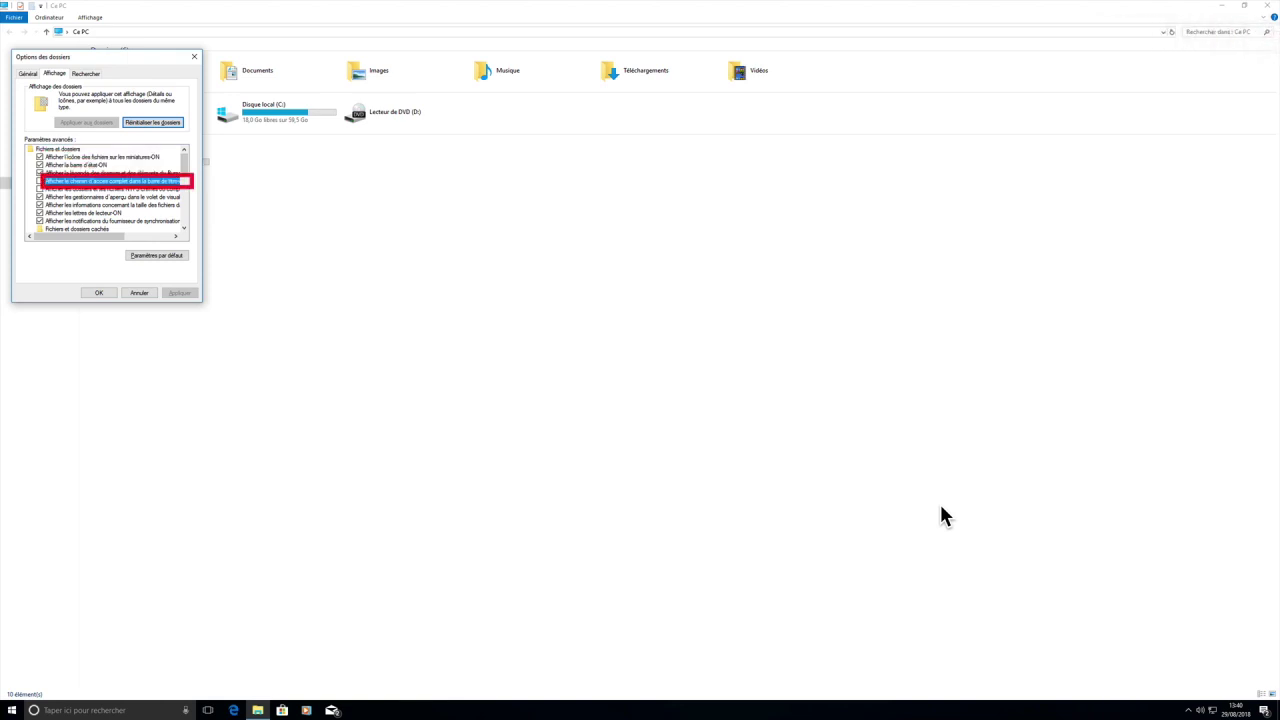
{"action": "key", "text": "Down"}
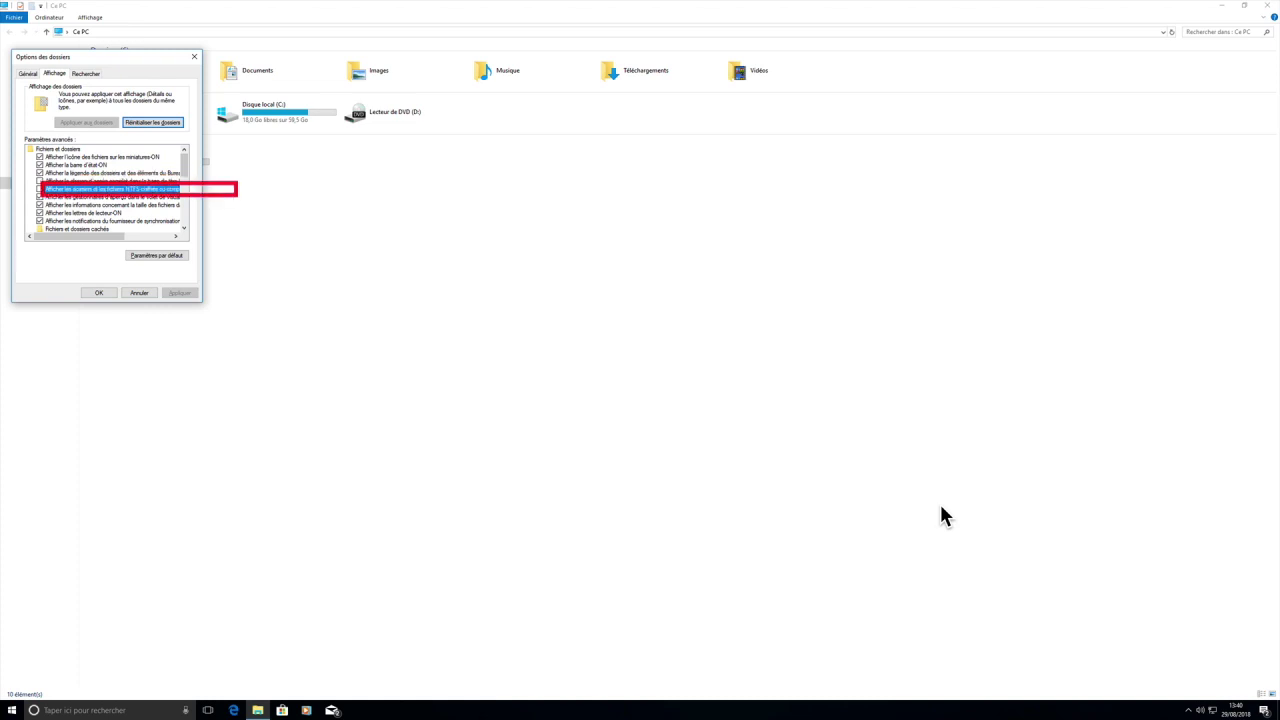
{"action": "key", "text": "Down"}
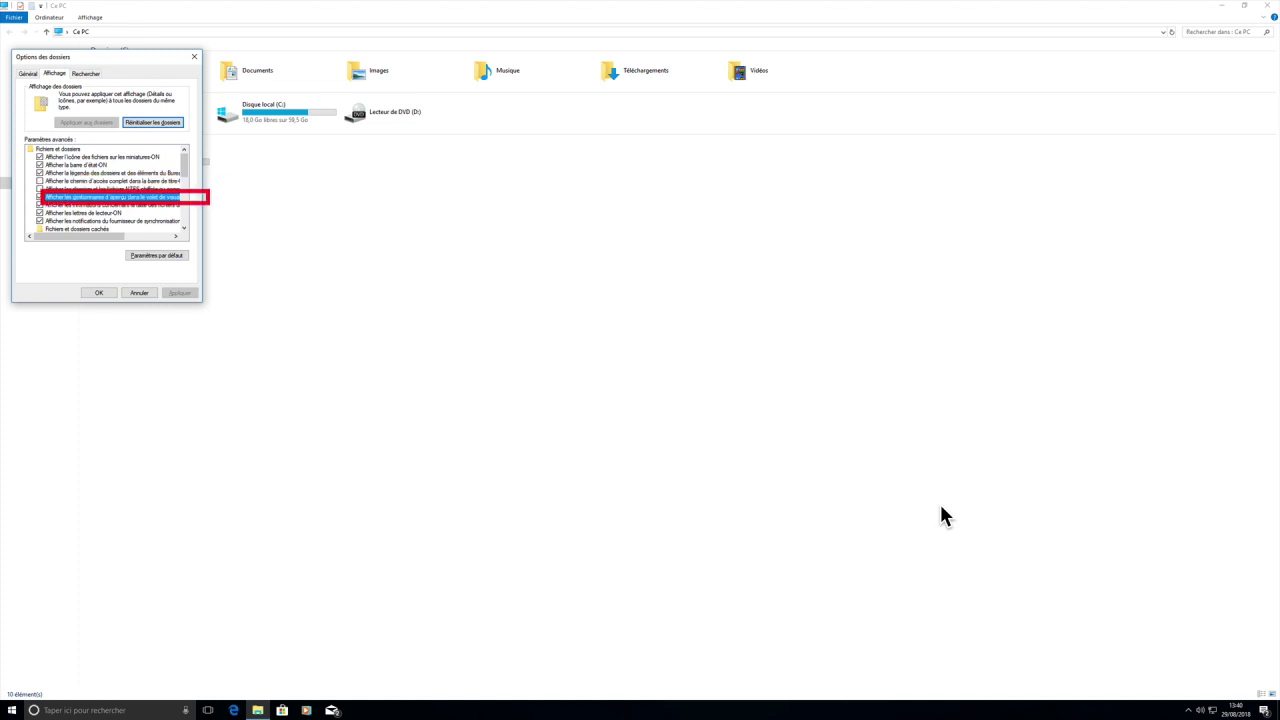
{"action": "key", "text": "Down"}
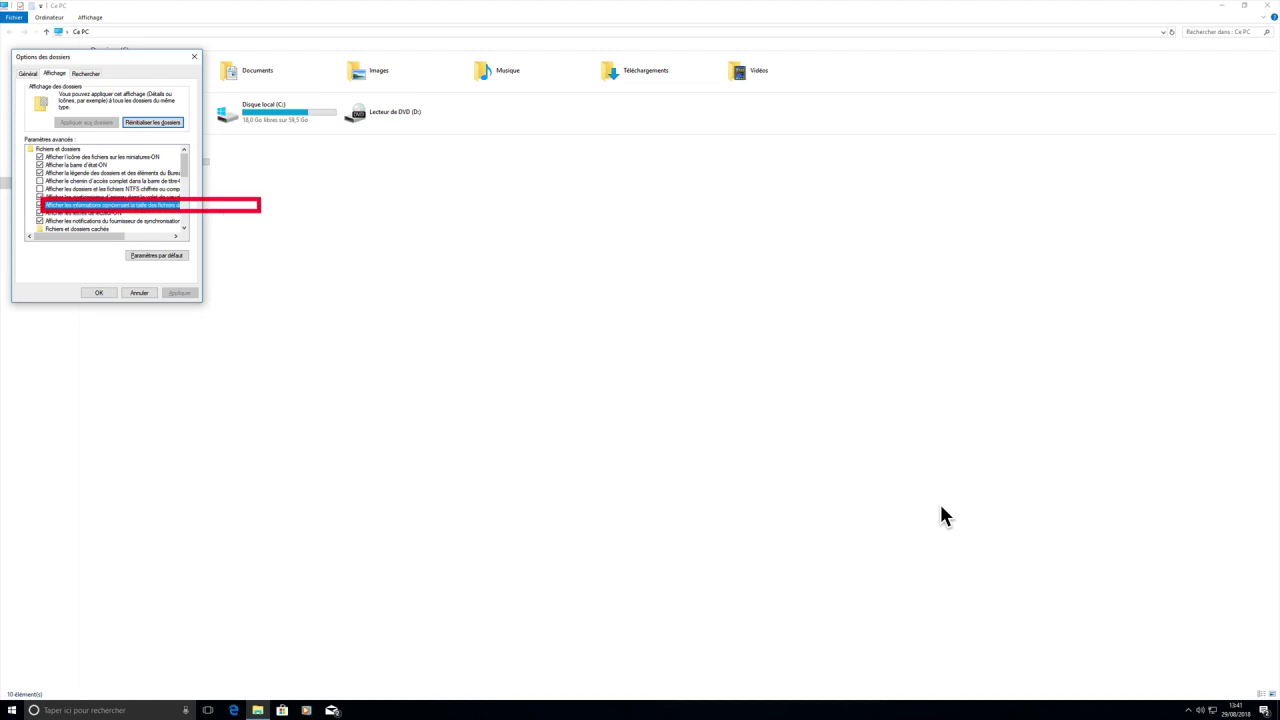
{"action": "key", "text": "Down"}
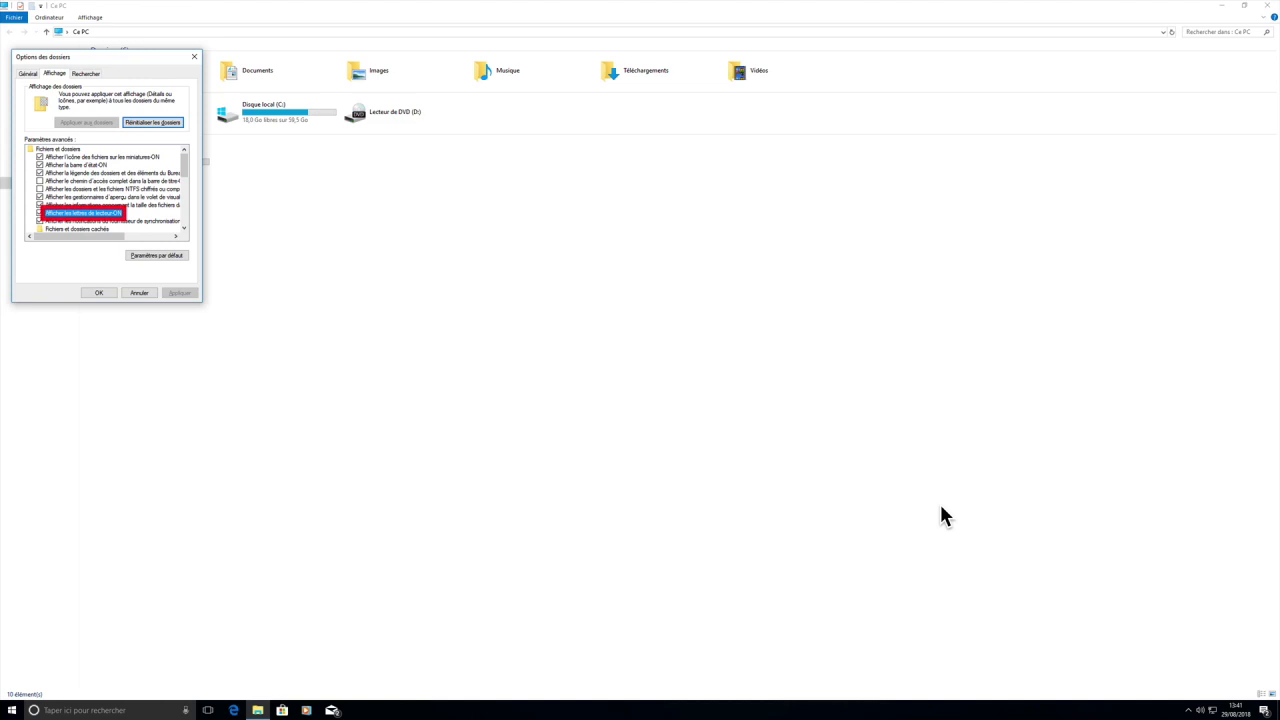
{"action": "key", "text": "Down"}
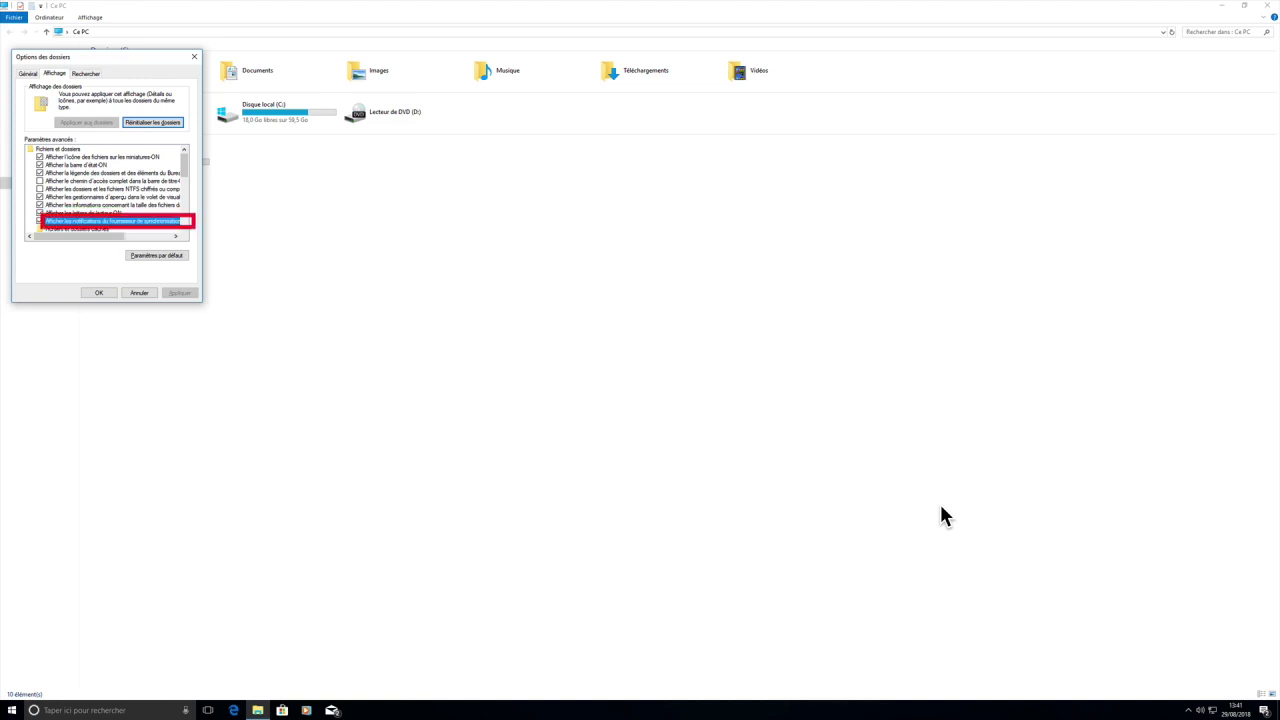
{"action": "key", "text": "Down"}
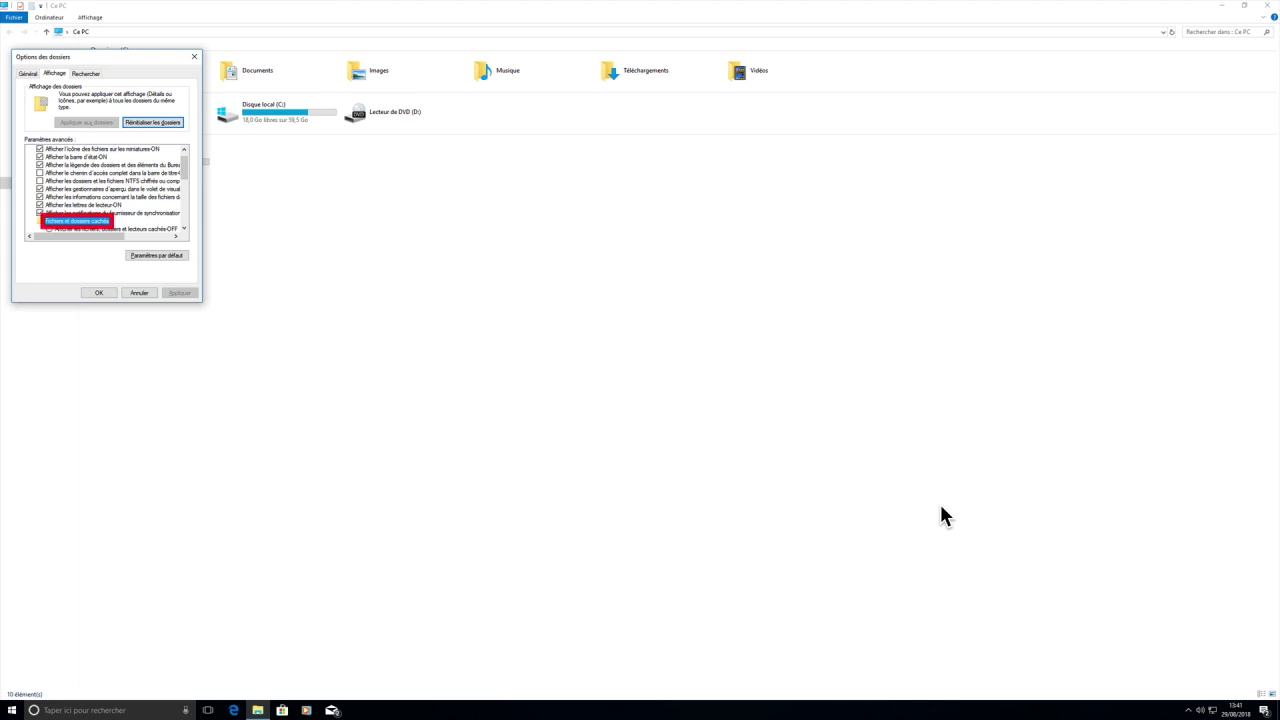
{"action": "key", "text": "Down"}
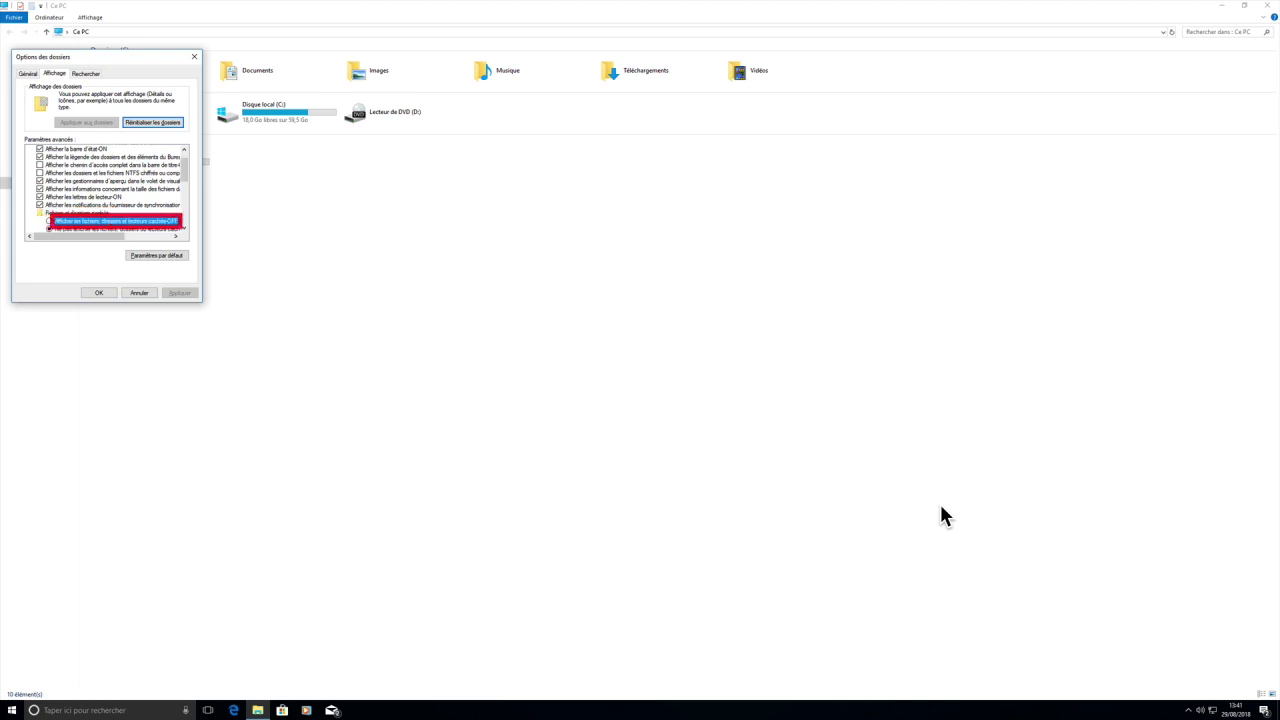
{"action": "key", "text": "Down"}
{"action": "key", "text": "Down"}
{"action": "key", "text": "Down"}
{"action": "key", "text": "Down"}
{"action": "key", "text": "Down"}
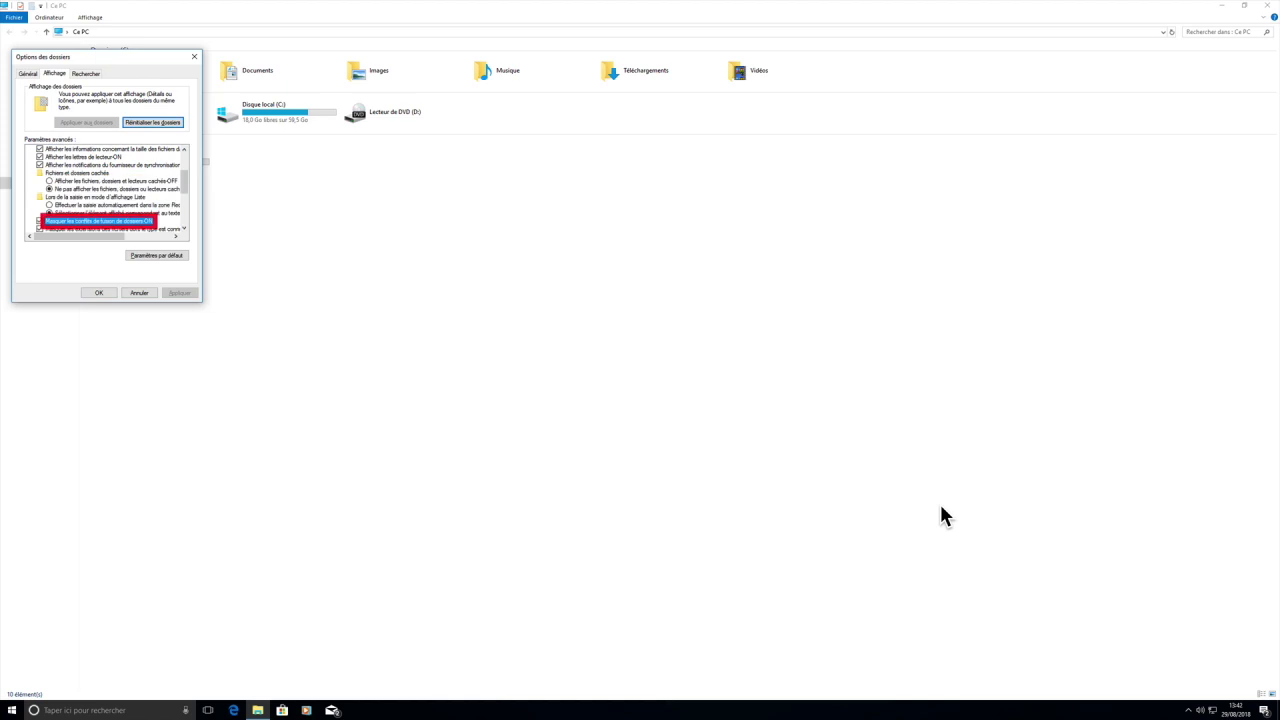
{"action": "key", "text": "Down"}
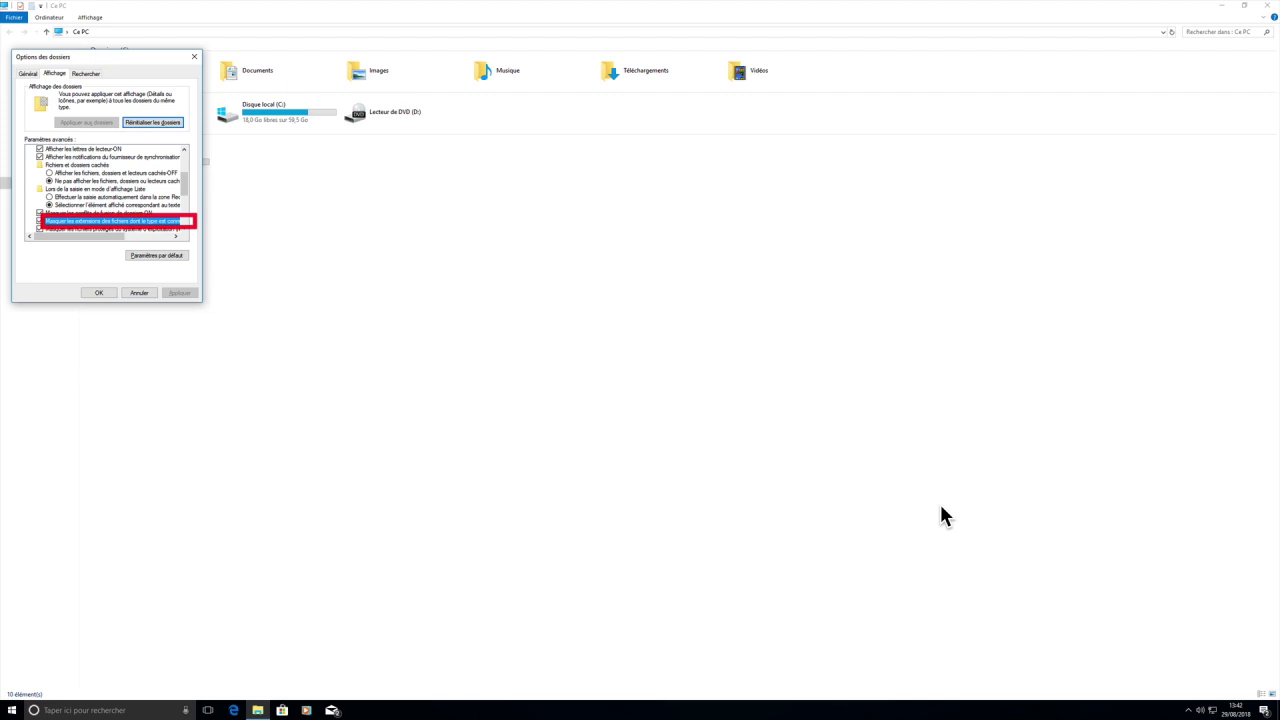
{"action": "key", "text": "space"}
Apply the changed folder options and close the dialog with OK
{"action": "key", "text": "Tab"}
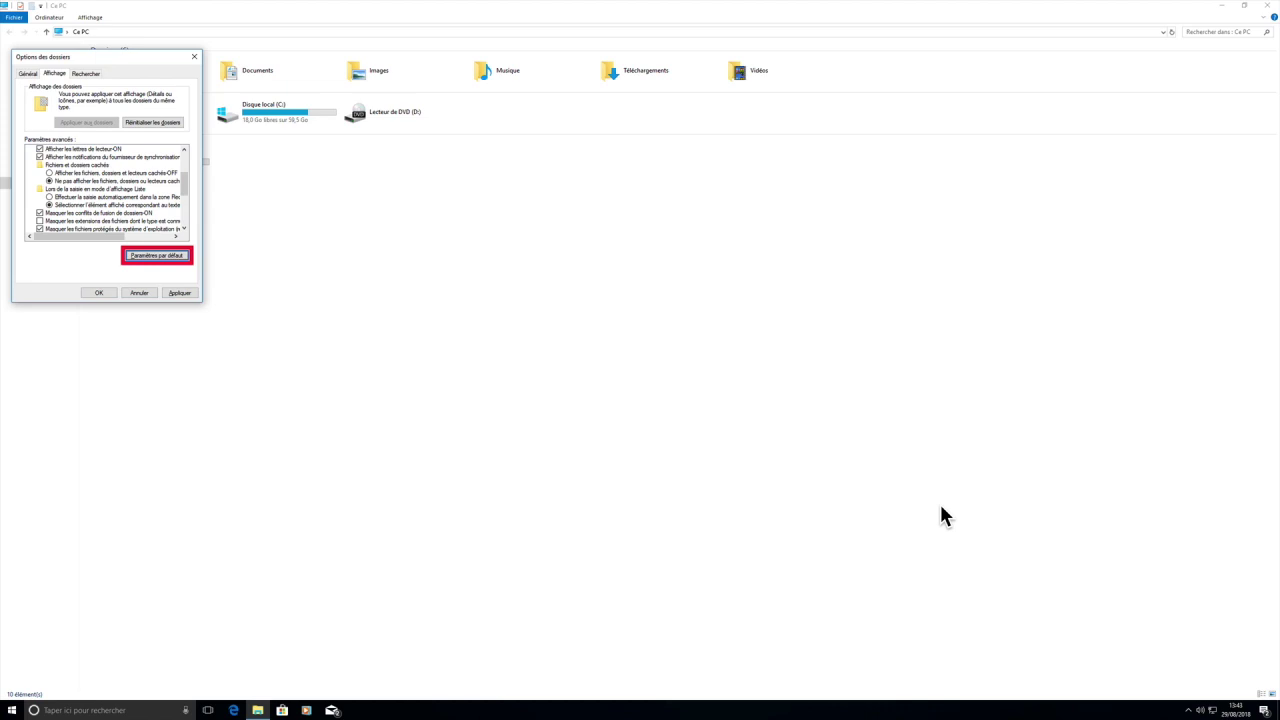
{"action": "key", "text": "Tab"}
{"action": "key", "text": "Tab"}
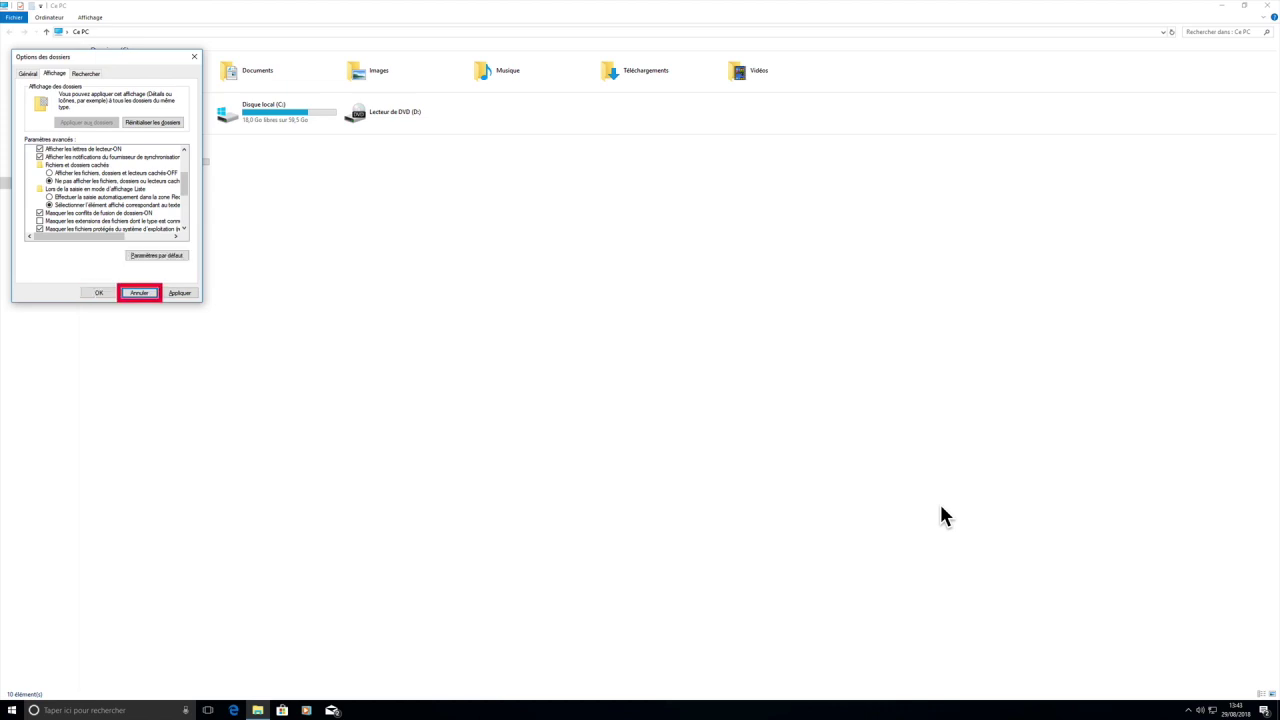
{"action": "key", "text": "Tab"}
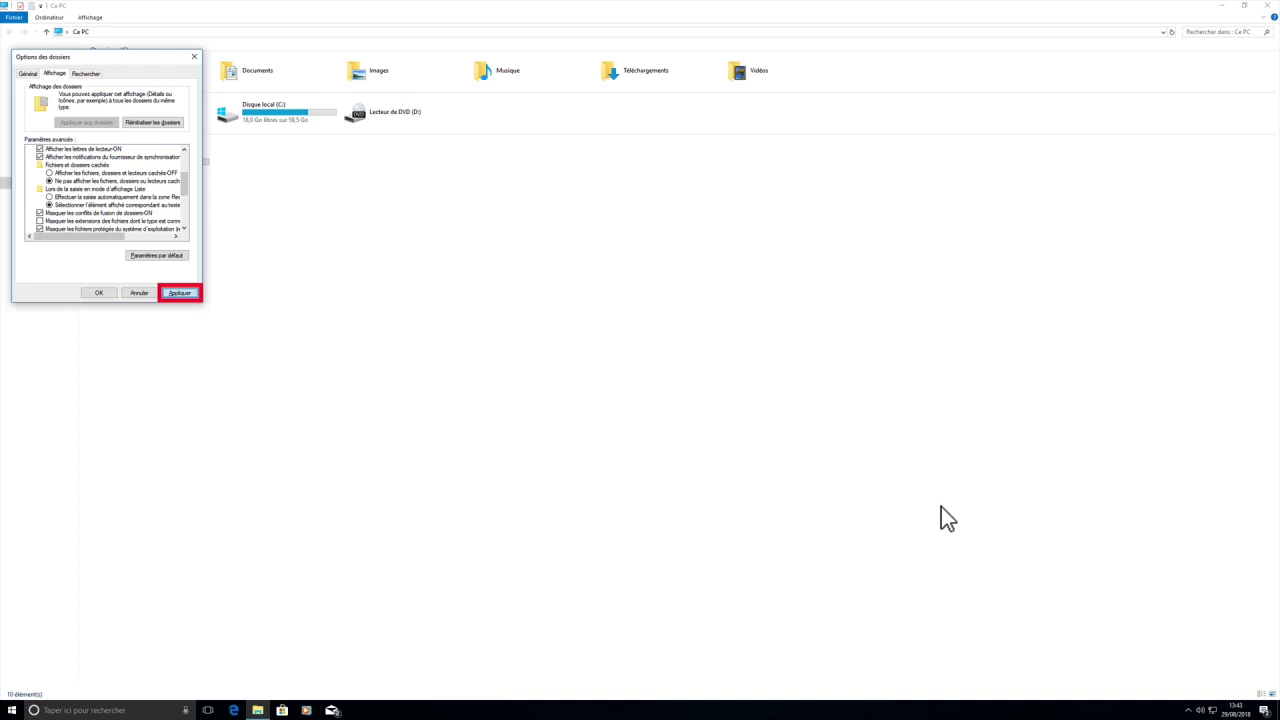
{"action": "key", "text": "space"}
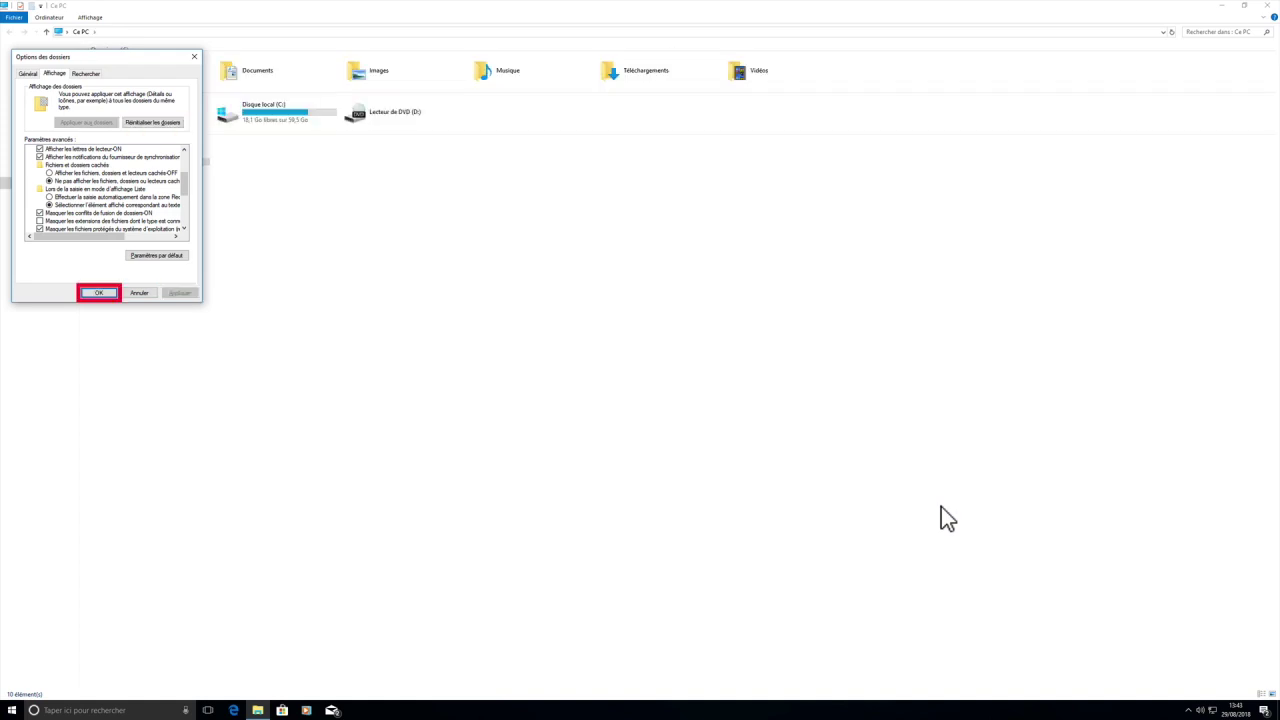
{"action": "key", "text": "space"}
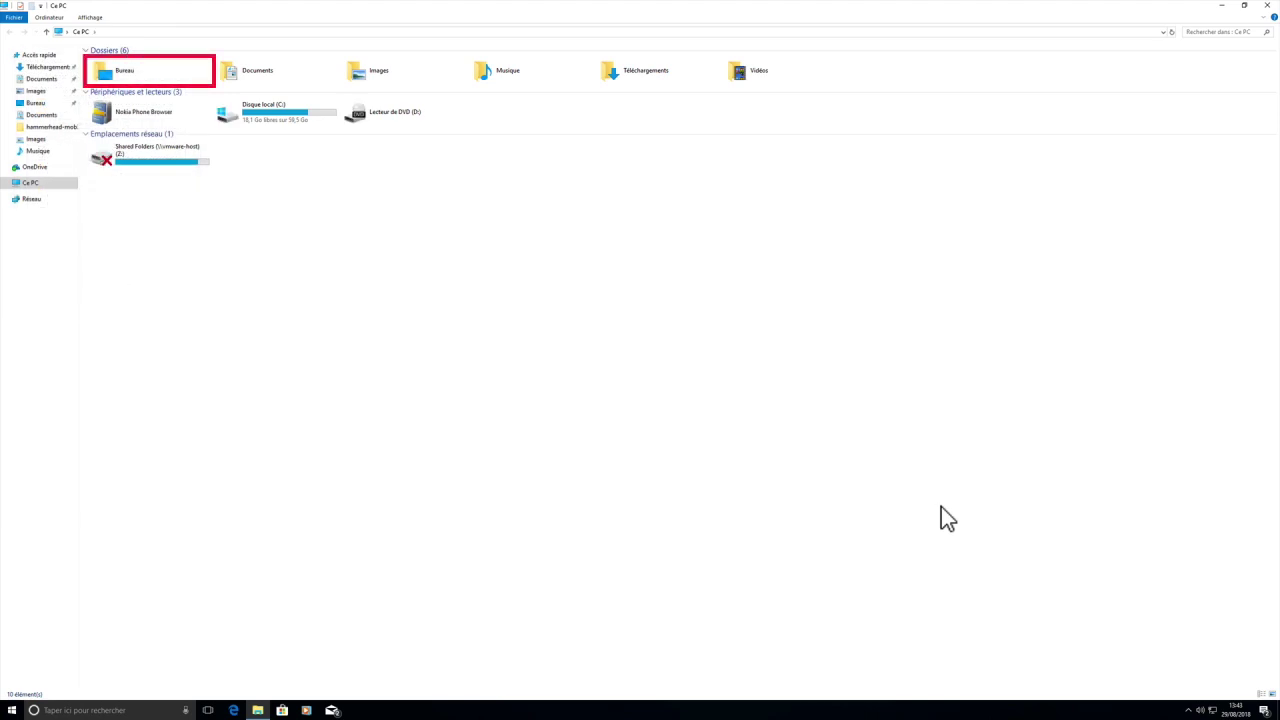
Check the file extensions on the desktop and in the Documents subfolder "bureau à recopiuer %", and return to the desktop
{"action": "key", "text": "super+d"}
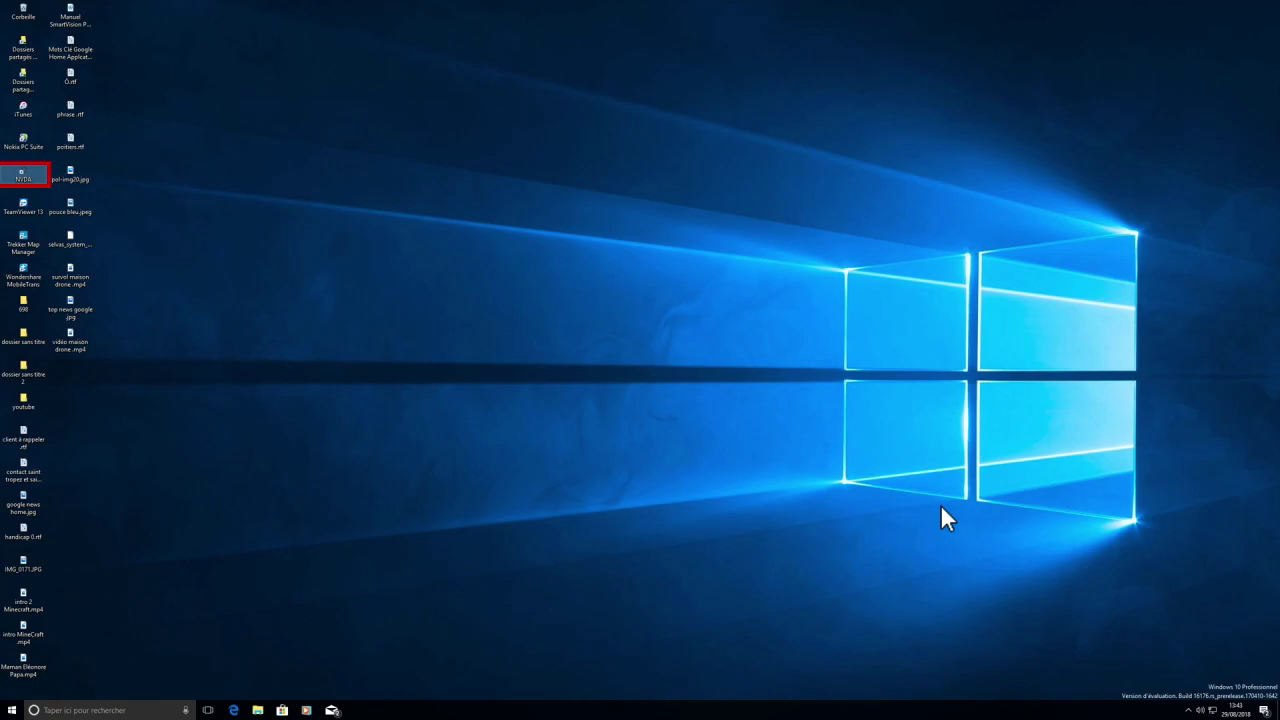
{"action": "key", "text": "super+e"}
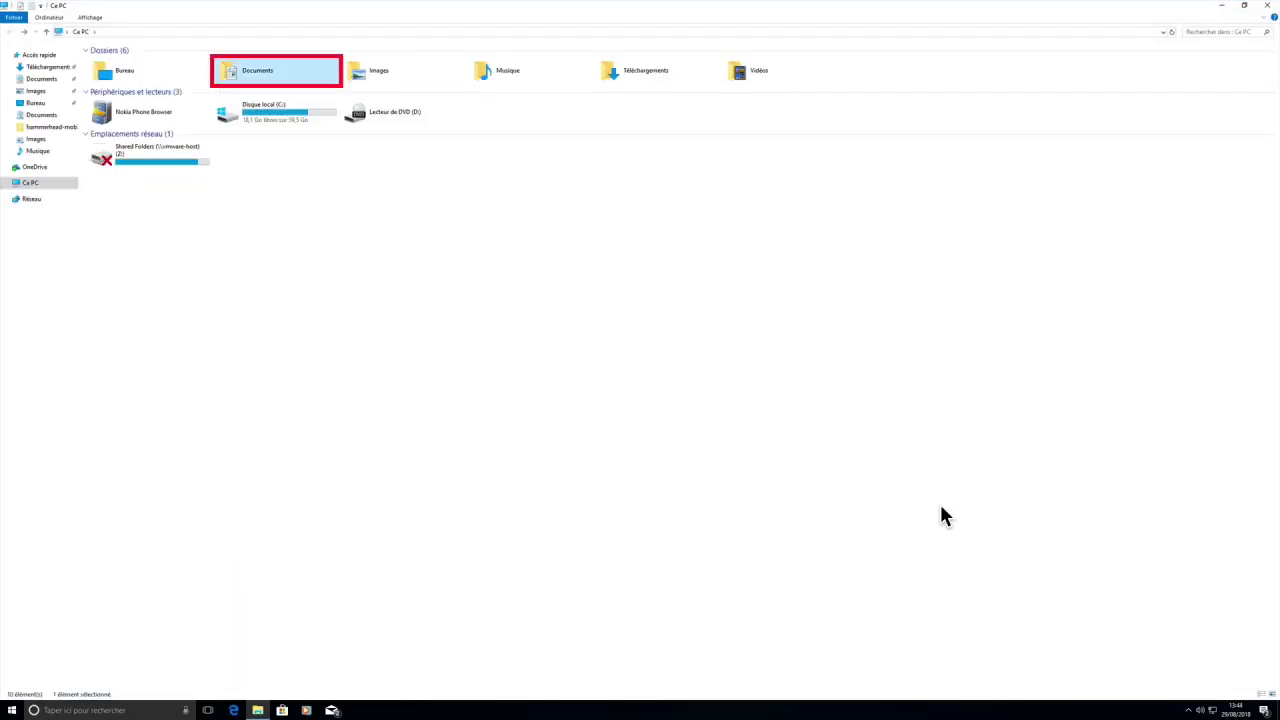
{"action": "key", "text": "Return"}
{"action": "key", "text": "Return"}
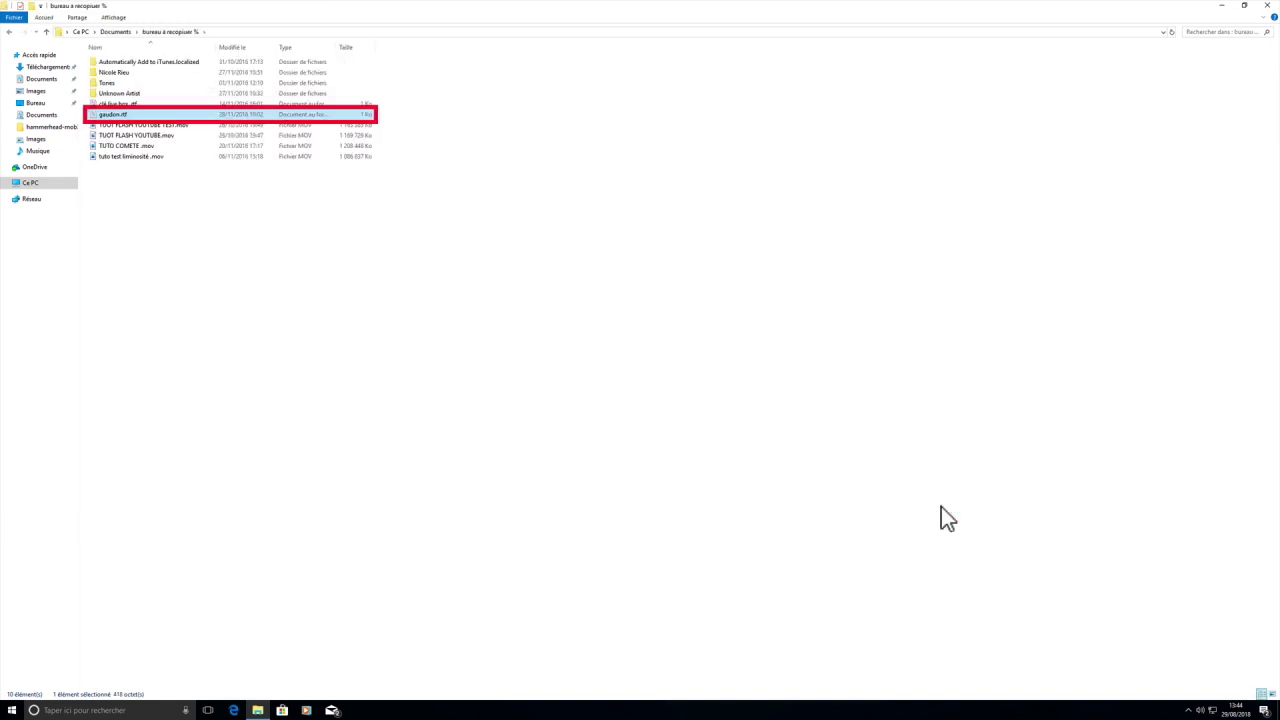
{"action": "key", "text": "Down"}
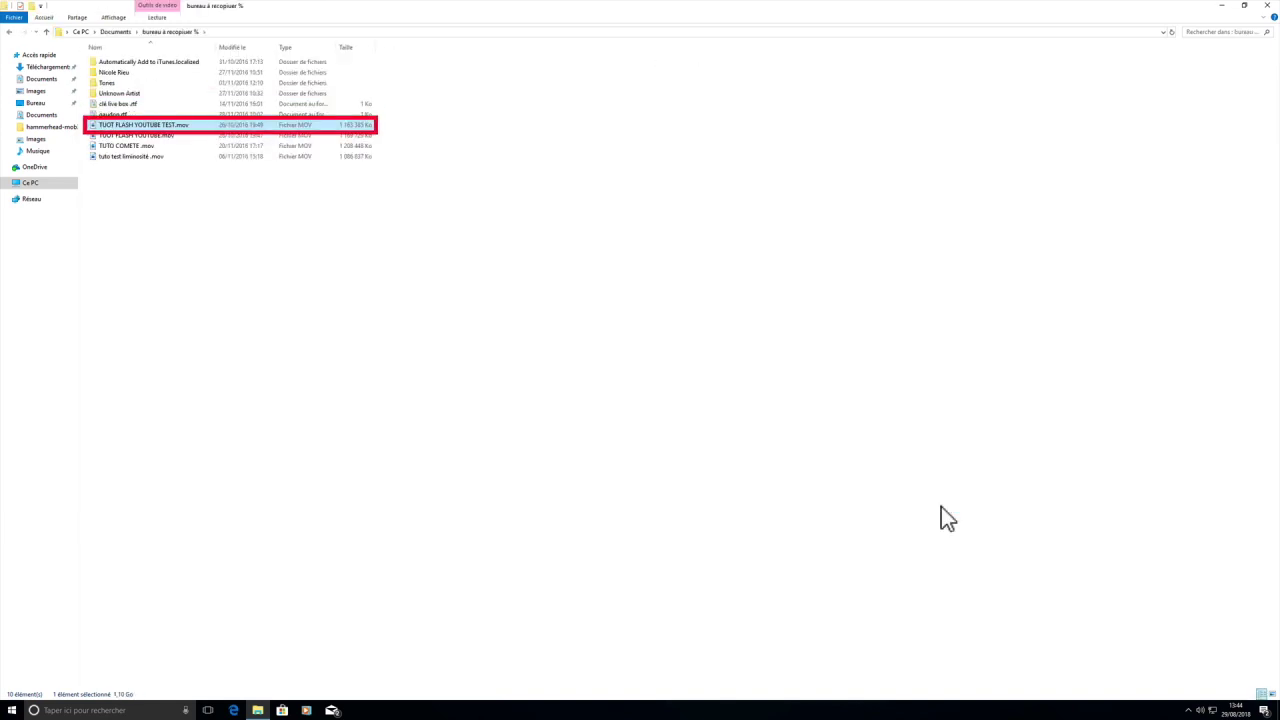
{"action": "key", "text": "Up"}
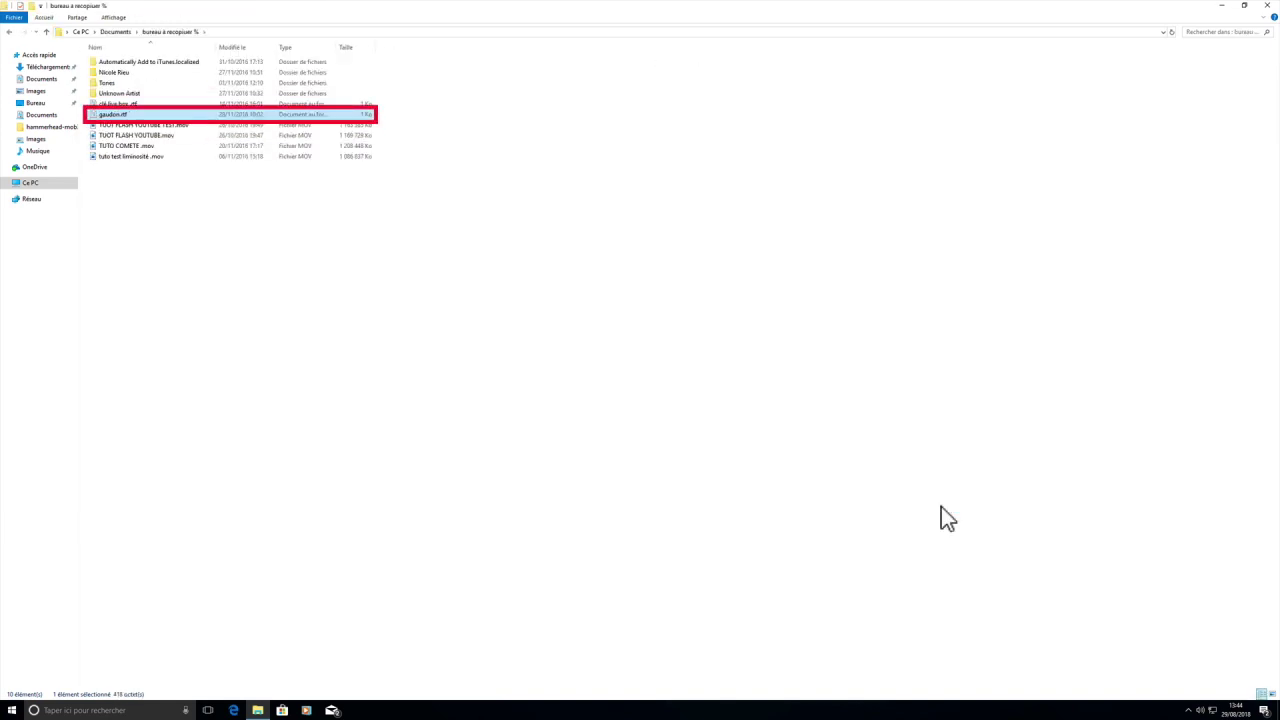
{"action": "key", "text": "Up"}
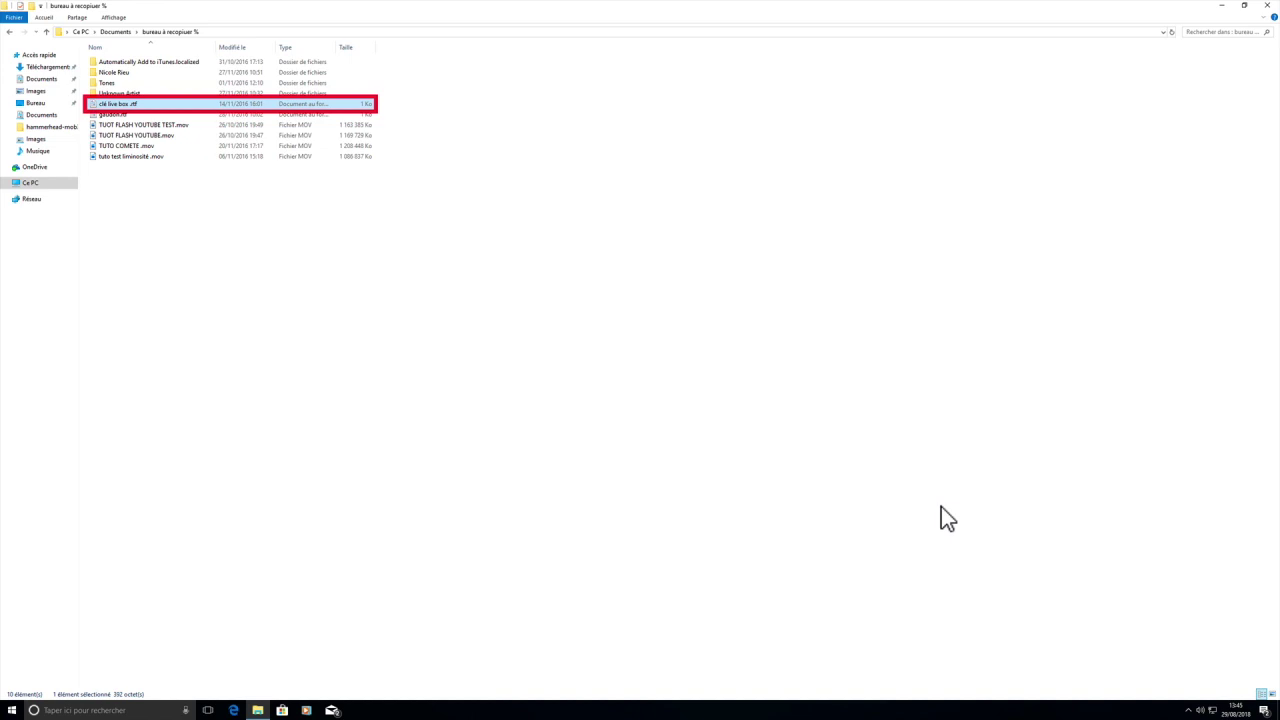
{"action": "key", "text": "super+d"}
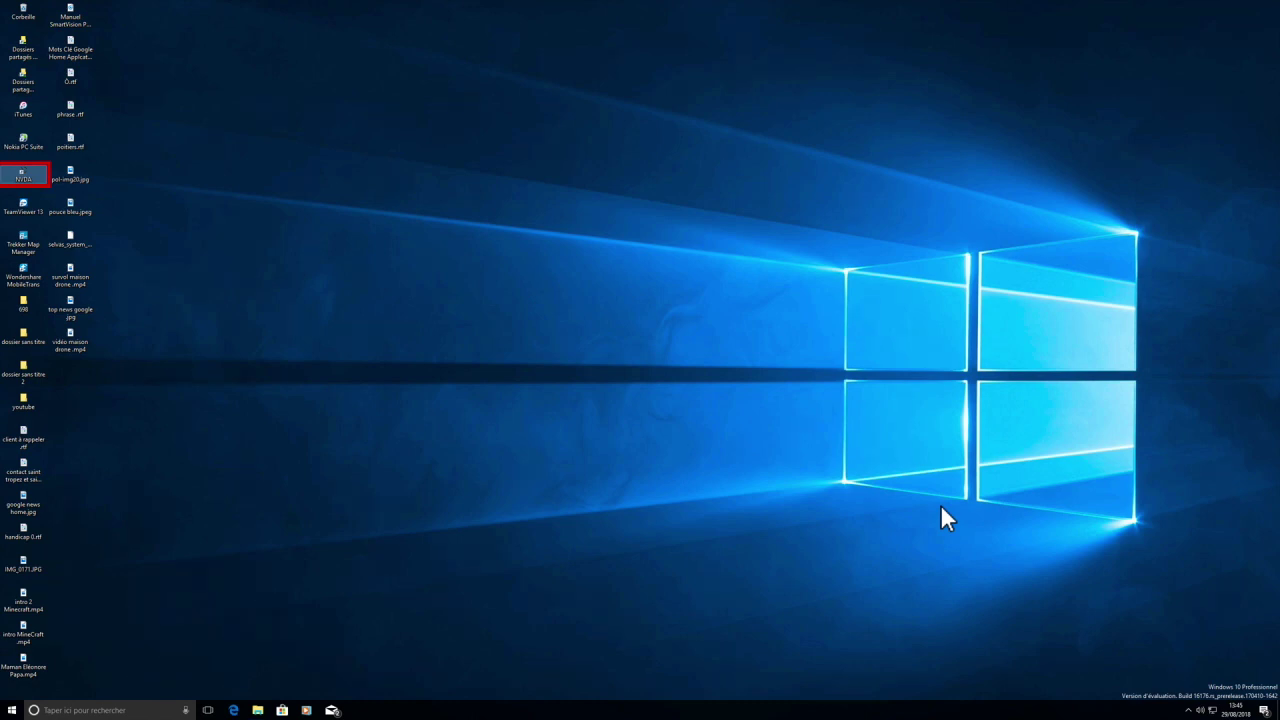